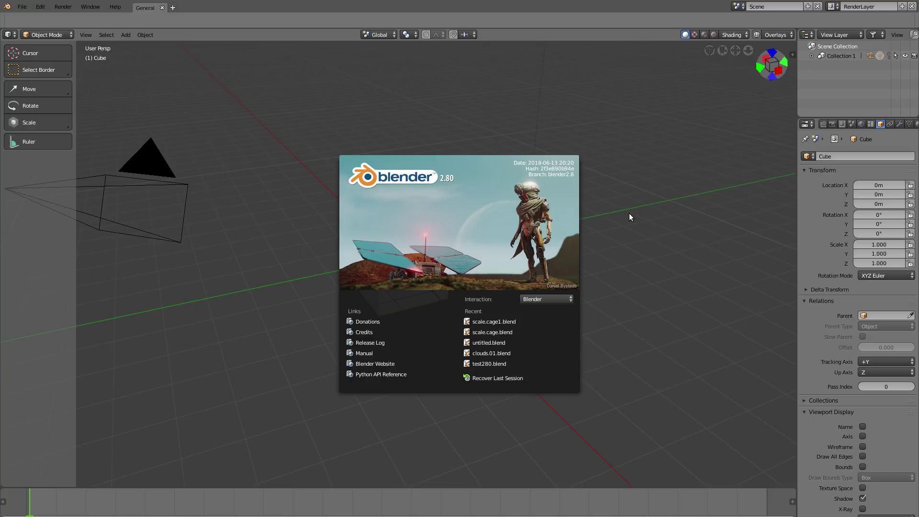
Dismiss the splash screen and toggle the cube between Object Mode and Edit Mode several times, finishing in Edit Mode
{"action": "left_click", "coordinate": [629, 214]}
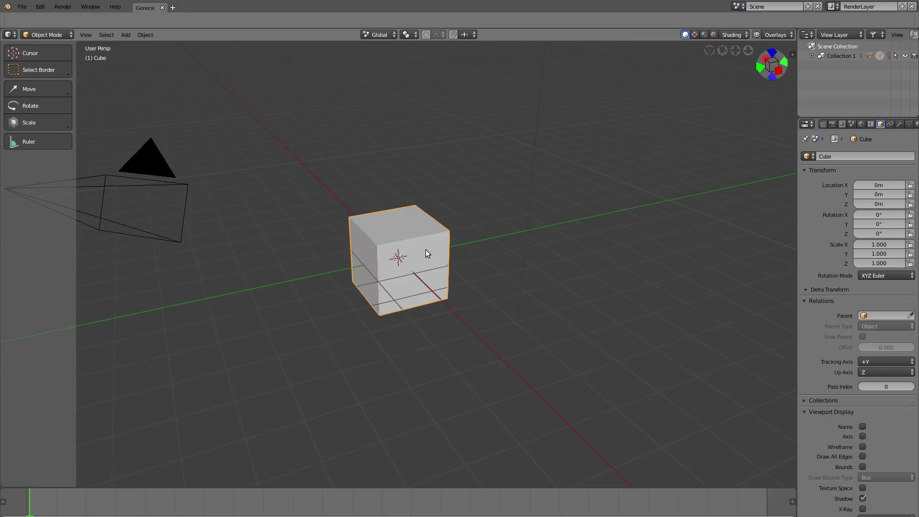
{"action": "key", "text": "Tab"}
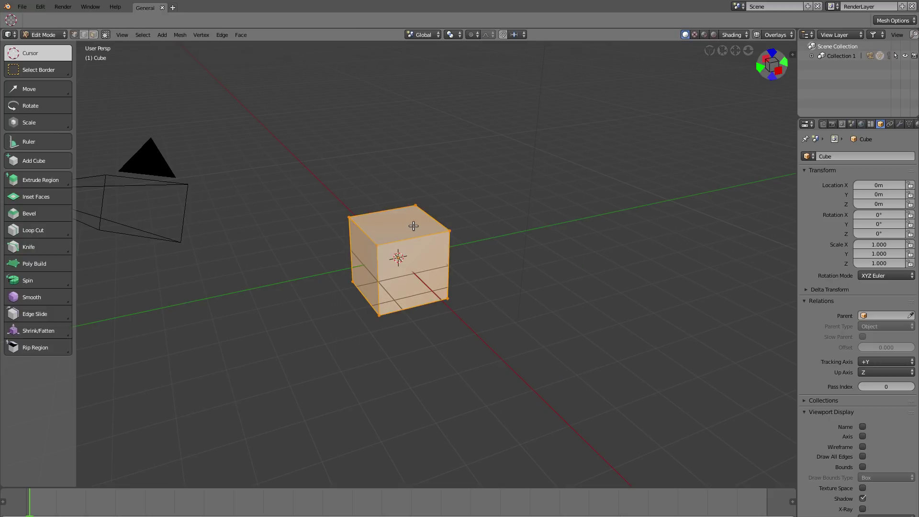
{"action": "key", "text": "Tab"}
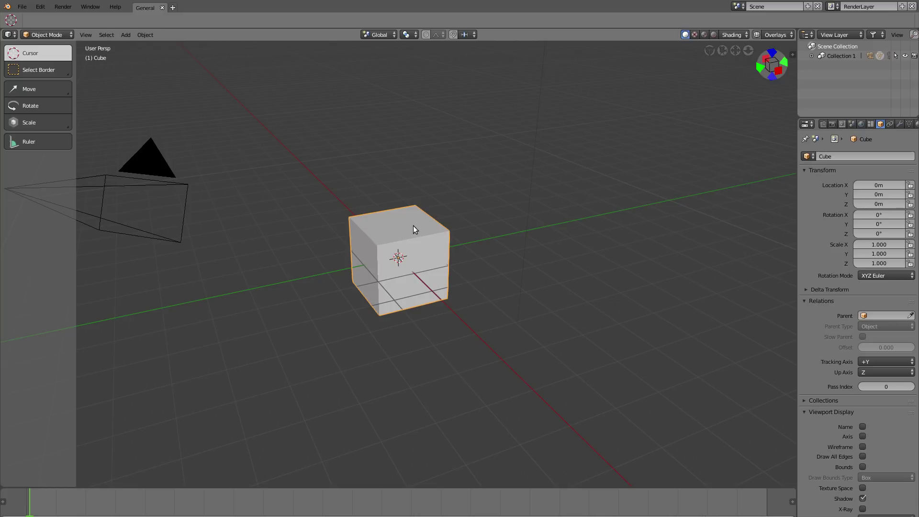
{"action": "key", "text": "Tab"}
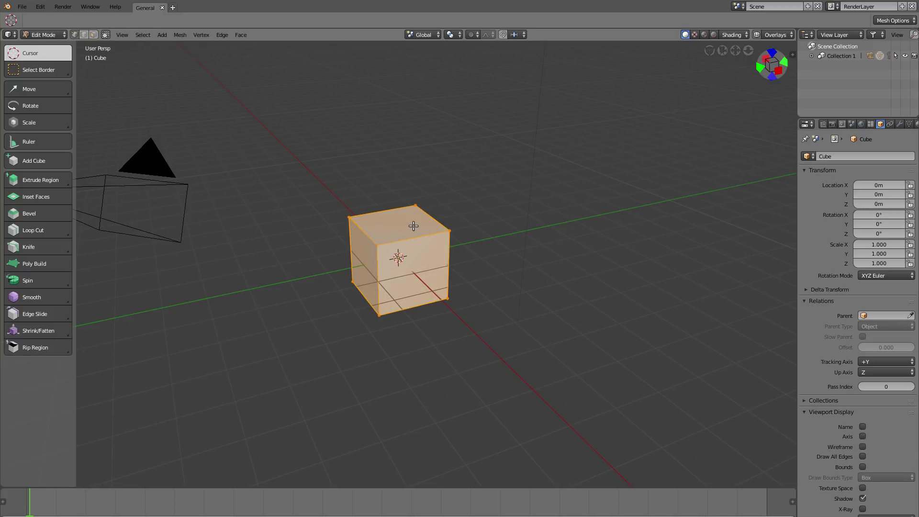
{"action": "key", "text": "Tab"}
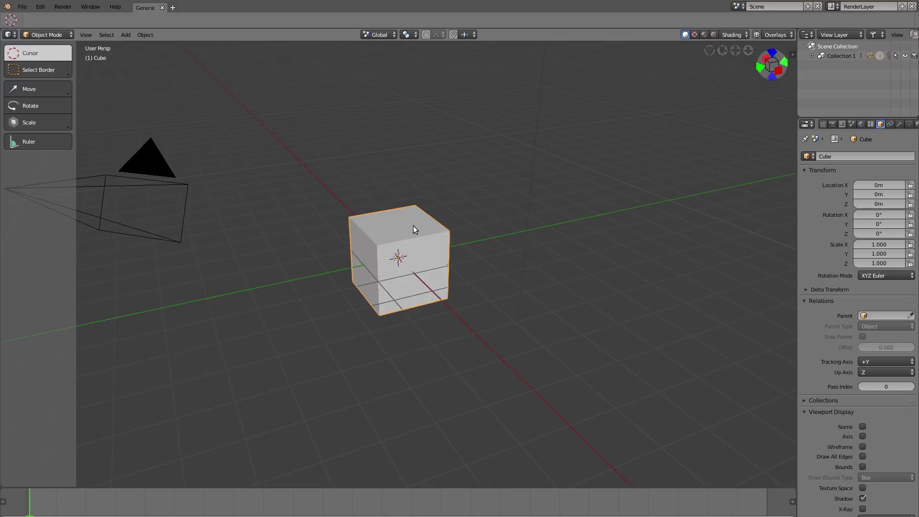
{"action": "key", "text": "Tab"}
{"action": "key", "text": "Tab"}
{"action": "key", "text": "Tab"}
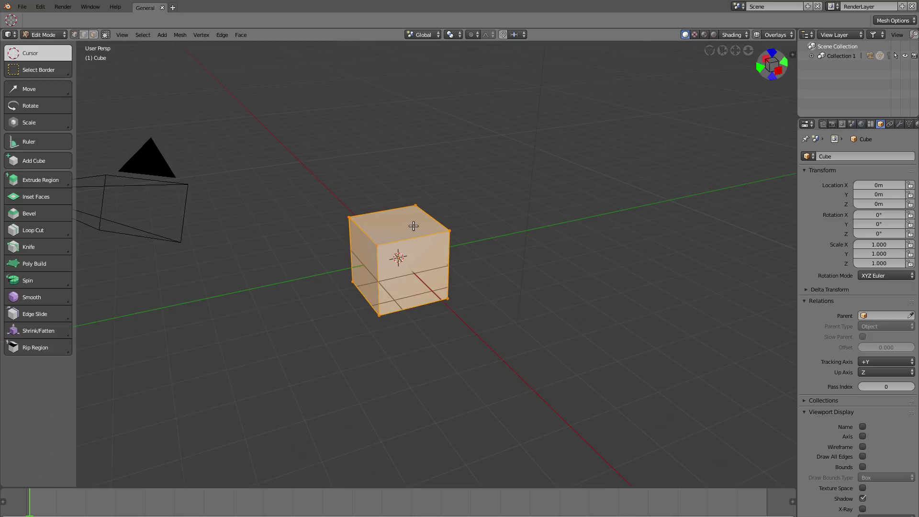
{"action": "key", "text": "Tab"}
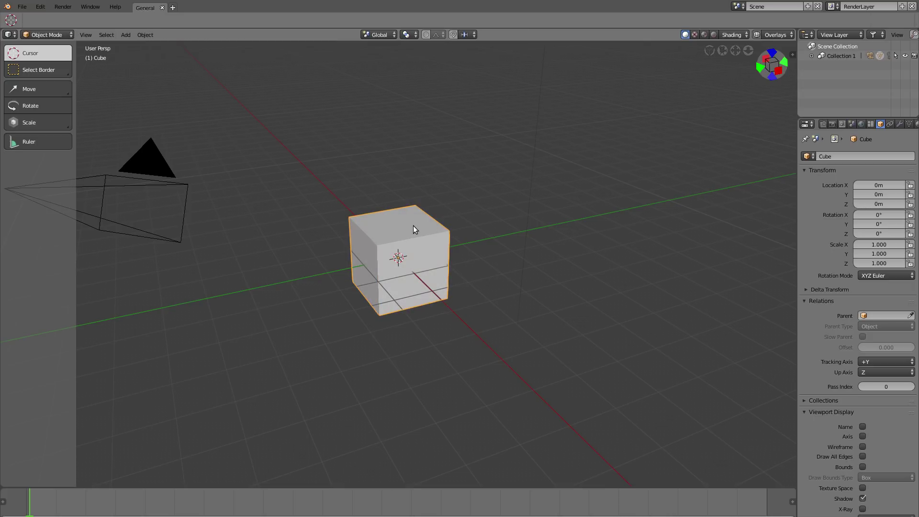
{"action": "key", "text": "Tab"}
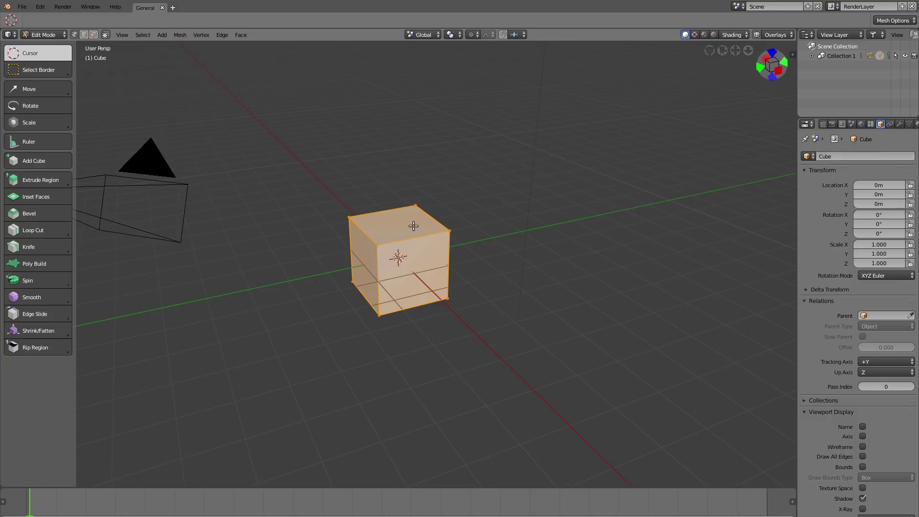
Select an upper edge of the cube in edge selection mode and its top face in face selection mode, and return to Object Mode
{"action": "key", "text": "2"}
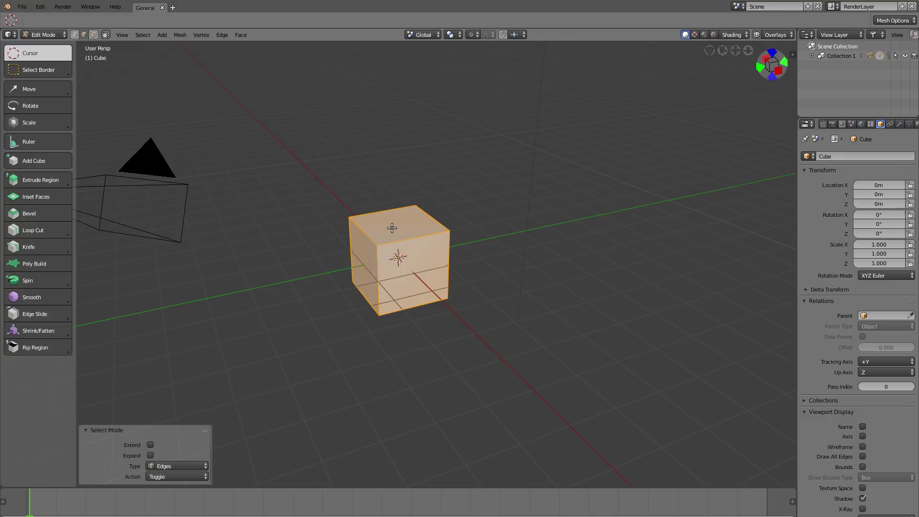
{"action": "left_click", "coordinate": [362, 232]}
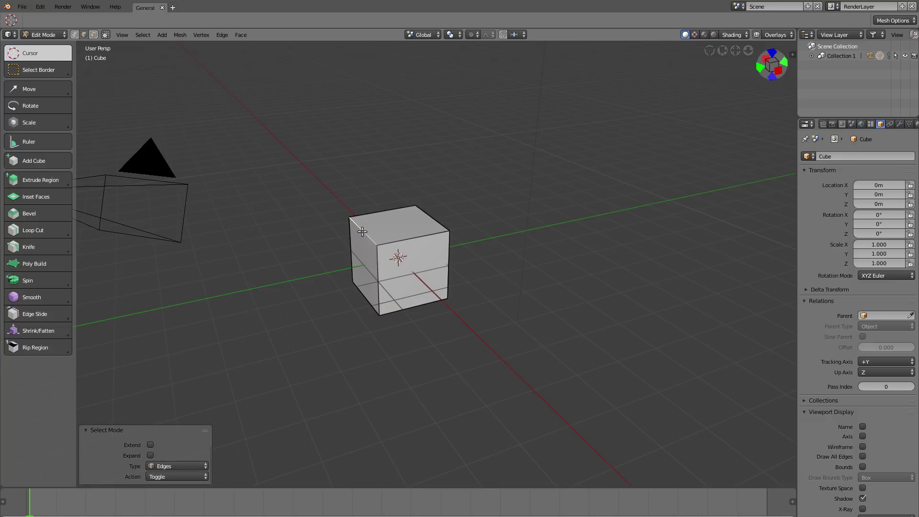
{"action": "key", "text": "3"}
{"action": "left_click", "coordinate": [399, 228]}
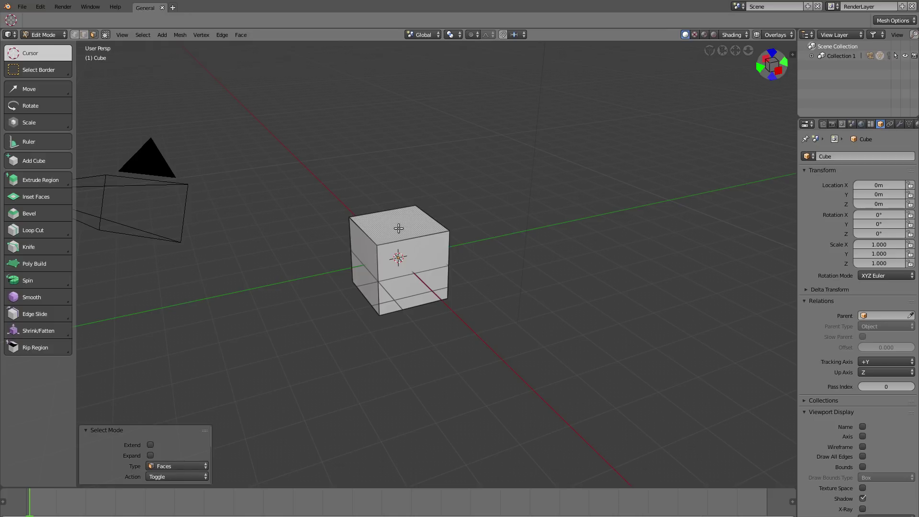
{"action": "key", "text": "Tab"}
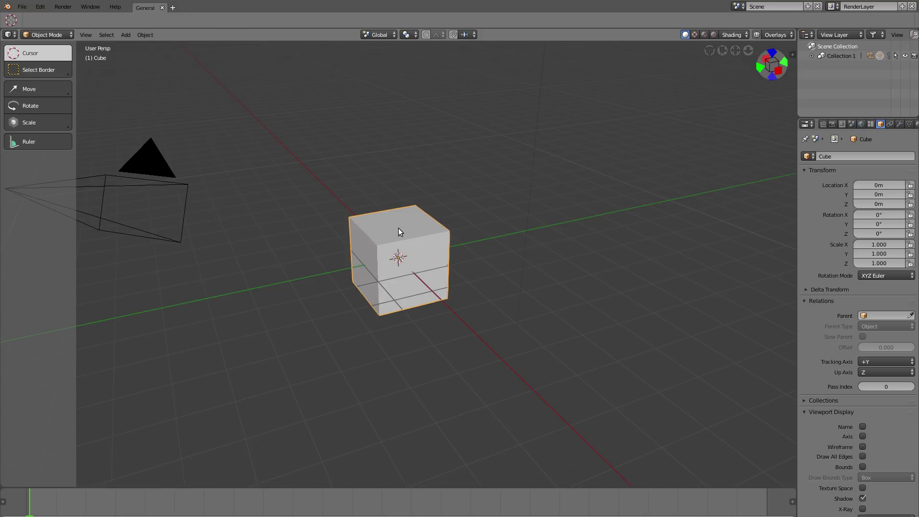
{"action": "key", "text": "shift+space"}
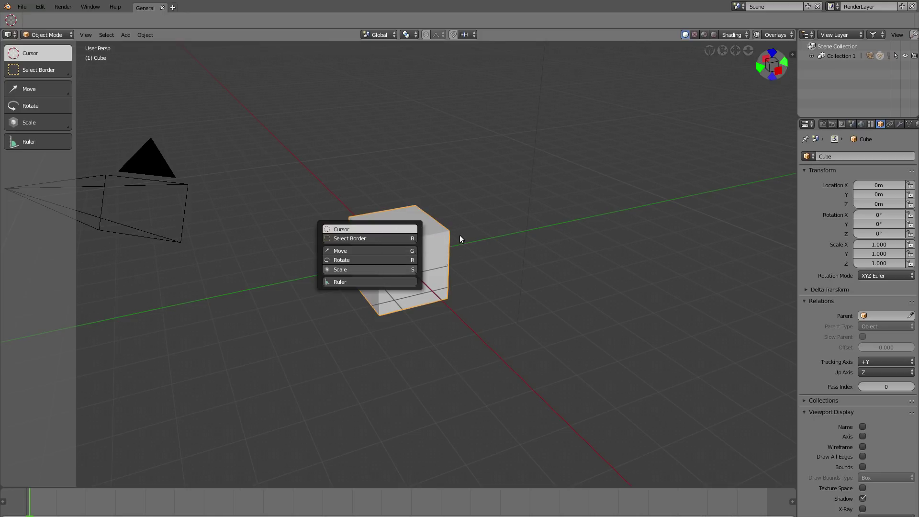
{"action": "key", "text": "Escape"}
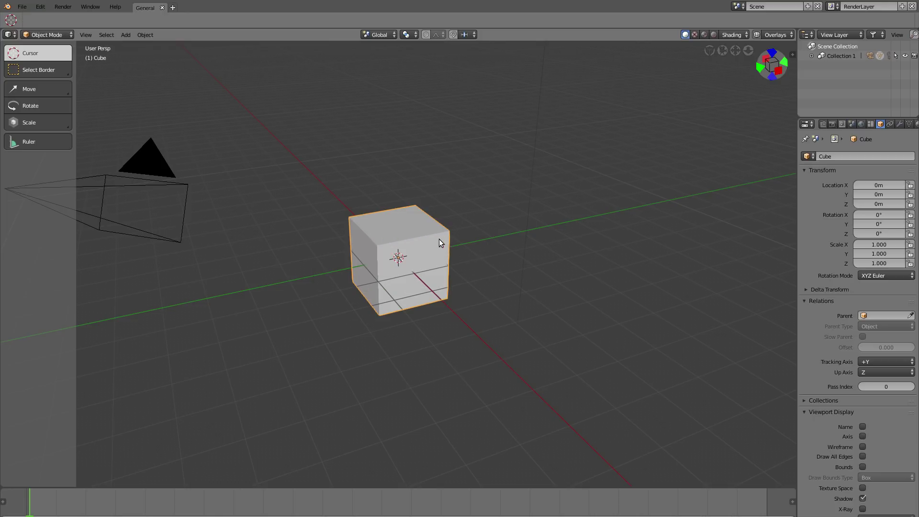
{"action": "key", "text": "space"}
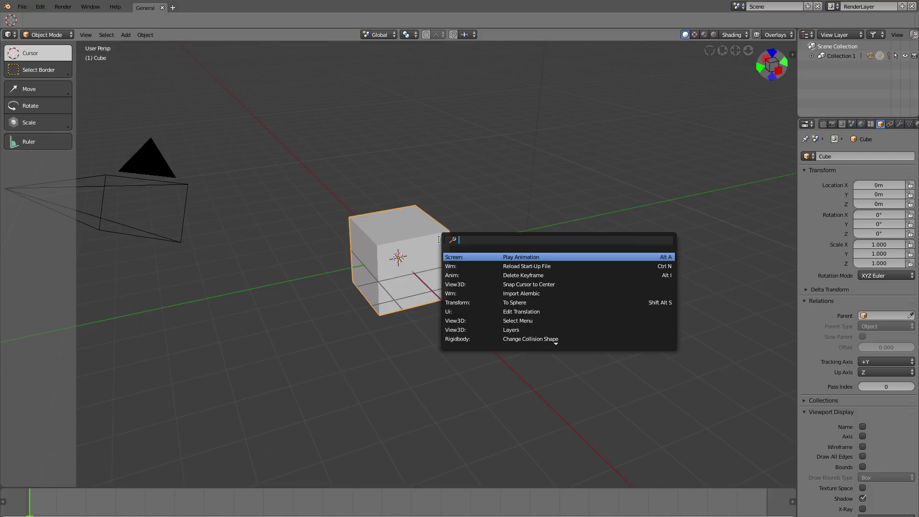
{"action": "type", "text": "^^^"}
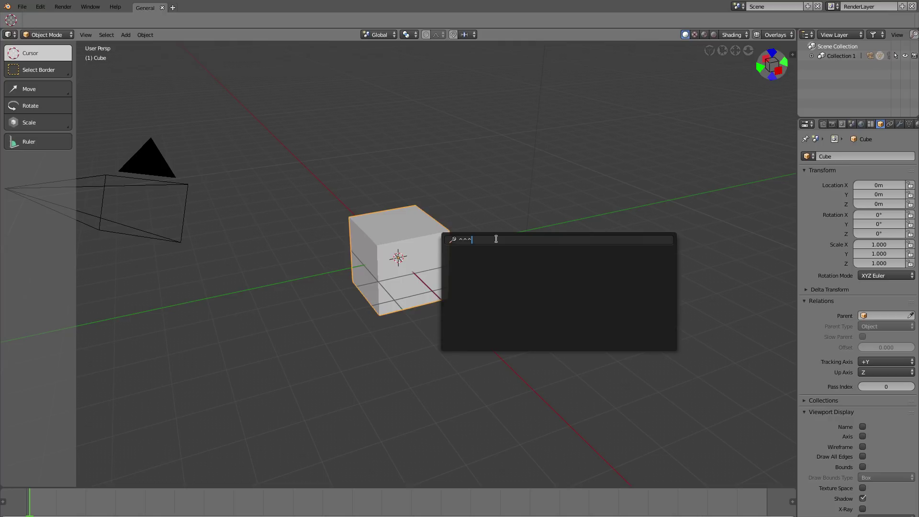
{"action": "key", "text": "Escape"}
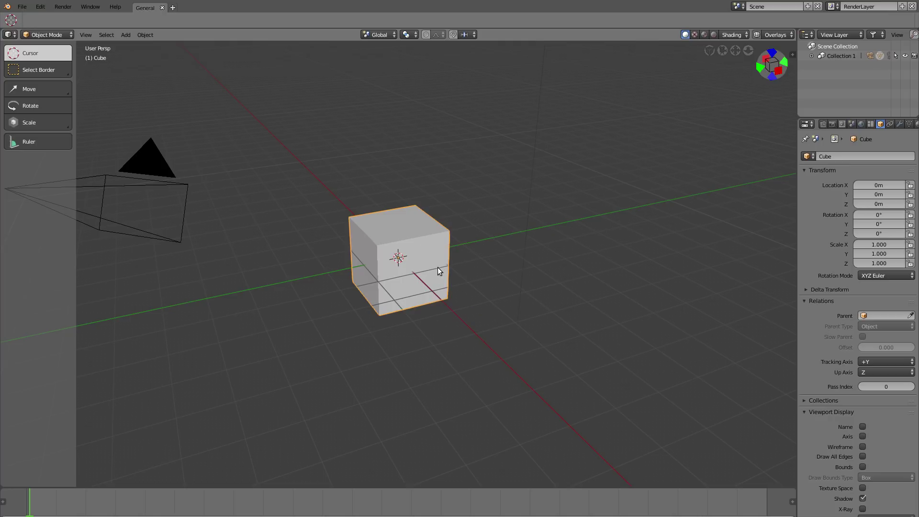
Move the 3D cursor by about 27.1 cm in X, -25.3 cm in Y and -70.2 cm in Z, keeping Object Mode
{"action": "left_click_drag", "start_coordinate": [436, 251], "coordinate": [432, 284]}
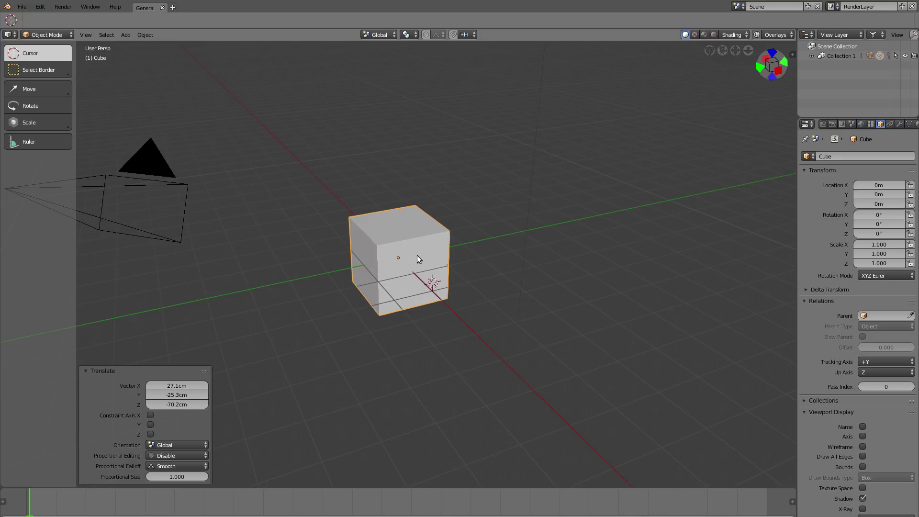
{"action": "left_click", "coordinate": [71, 33]}
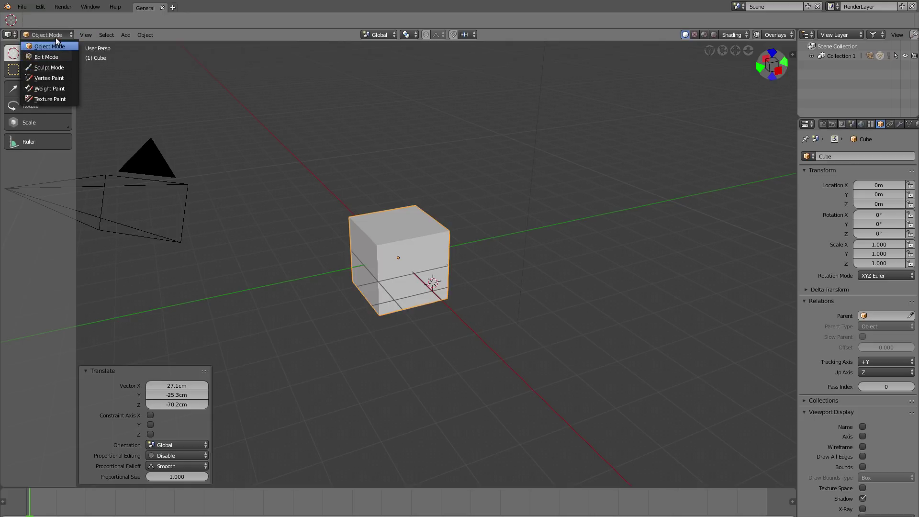
{"action": "left_click", "coordinate": [50, 46]}
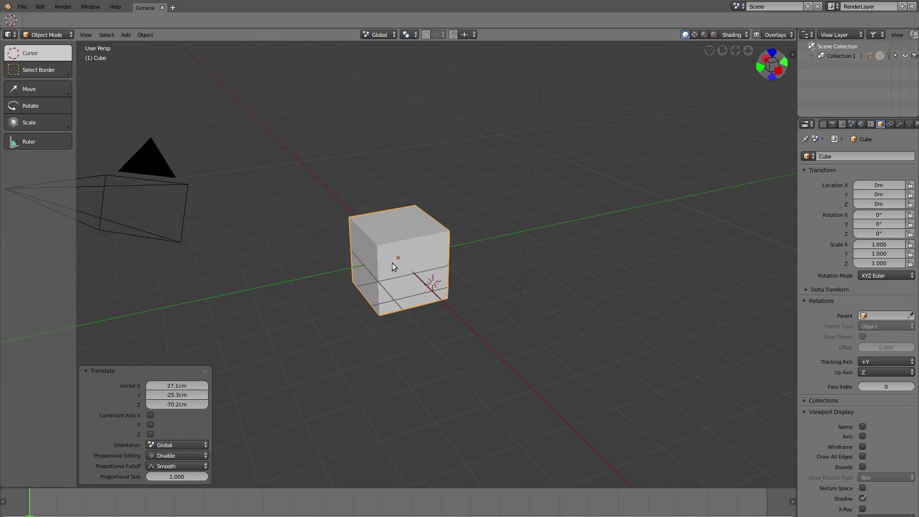
Switch the cube to Weight Paint and Sculpt Mode, and return it to Object Mode
{"action": "key", "text": "ctrl+Tab"}
{"action": "left_click", "coordinate": [450, 230]}
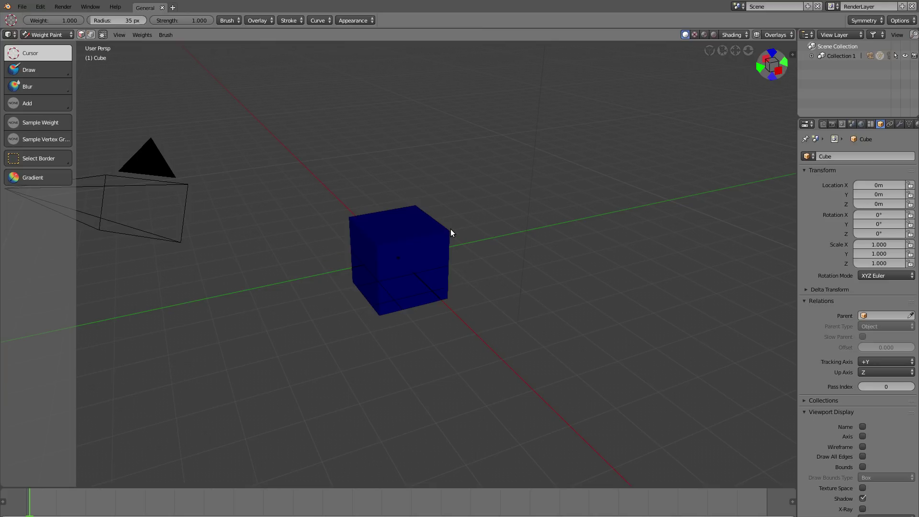
{"action": "key", "text": "ctrl+Tab"}
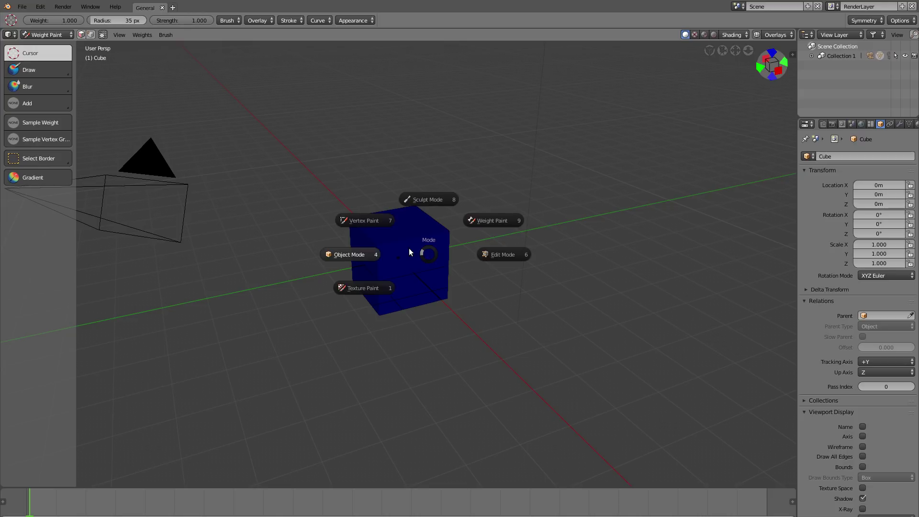
{"action": "left_click", "coordinate": [421, 204]}
{"action": "key", "text": "ctrl+Tab"}
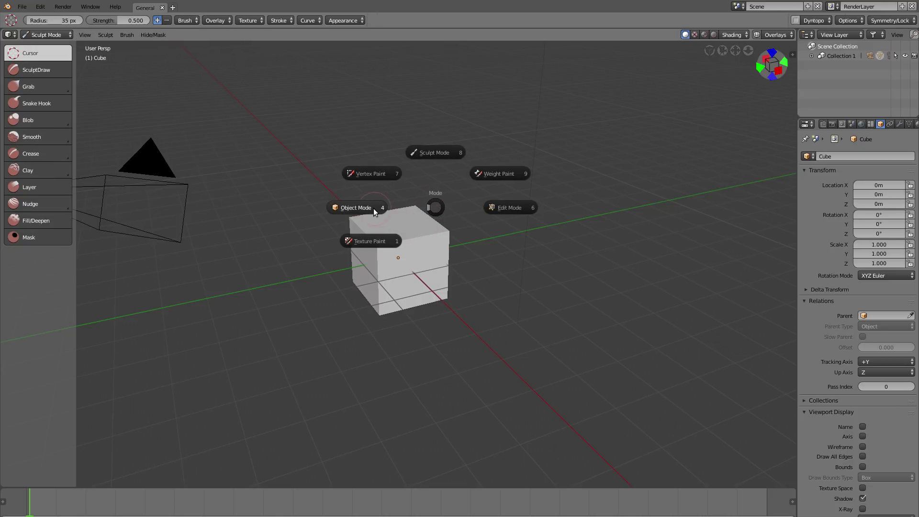
{"action": "left_click", "coordinate": [369, 208]}
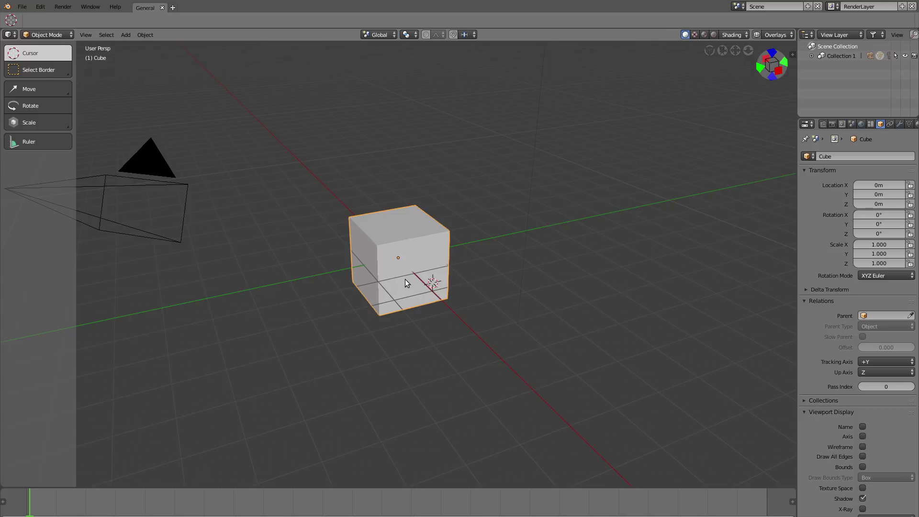
Put the cube into Sculpt Mode once more and bring it back to Object Mode
{"action": "key", "text": "ctrl+Tab"}
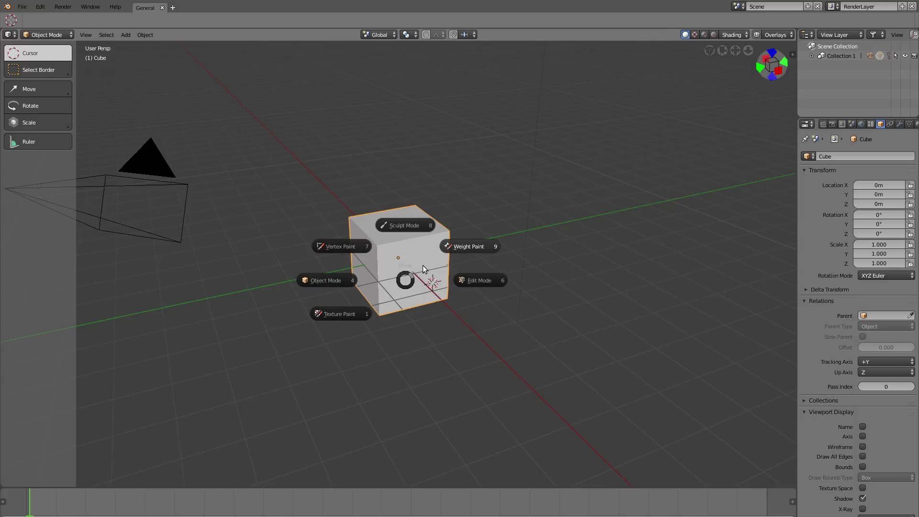
{"action": "left_click", "coordinate": [407, 224]}
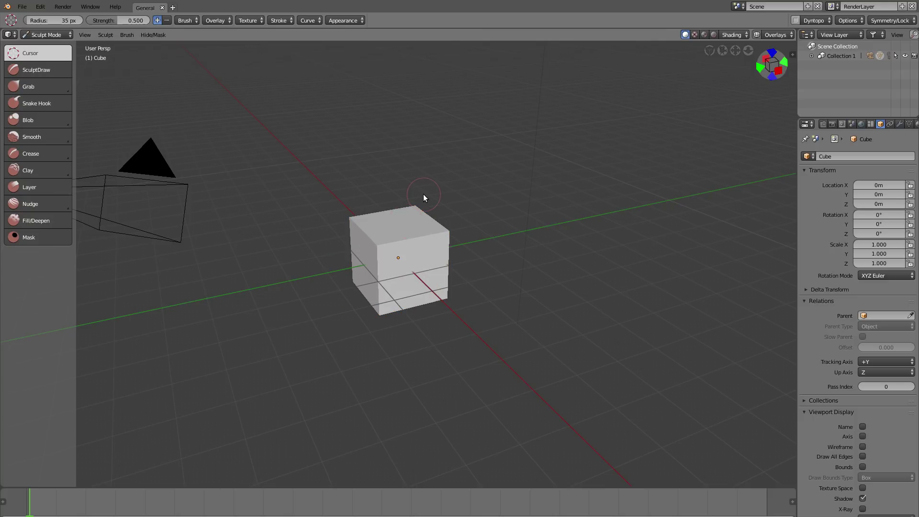
{"action": "key", "text": "ctrl+Tab"}
{"action": "left_click", "coordinate": [341, 202]}
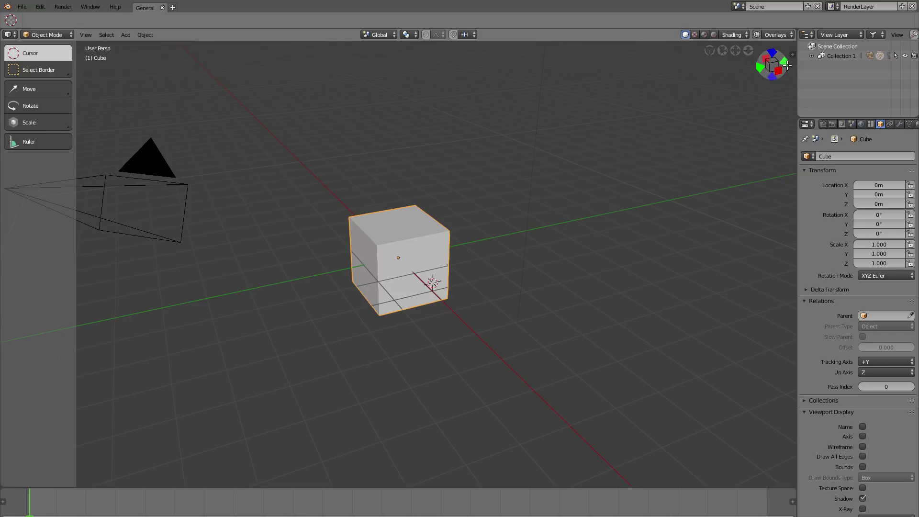
Orbit, zoom and pan the 3D view around the cube and the camera
{"action": "mouse_move", "coordinate": [771, 51]}
{"action": "left_mouse_down"}
{"action": "mouse_move", "coordinate": [780, 41]}
{"action": "mouse_move", "coordinate": [773, 60]}
{"action": "mouse_move", "coordinate": [765, 50]}
{"action": "mouse_move", "coordinate": [768, 57]}
{"action": "mouse_move", "coordinate": [773, 48]}
{"action": "mouse_move", "coordinate": [771, 63]}
{"action": "left_mouse_up"}
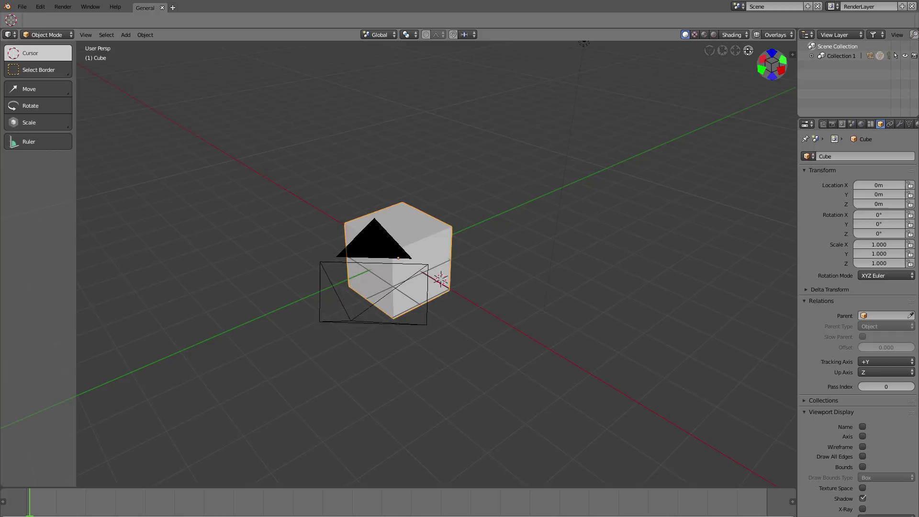
{"action": "scroll", "coordinate": [748, 51], "scroll_direction": "down", "scroll_amount": 4}
{"action": "scroll", "coordinate": [748, 51], "scroll_direction": "up", "scroll_amount": 5}
{"action": "scroll", "coordinate": [737, 50], "scroll_direction": "down", "scroll_amount": 3}
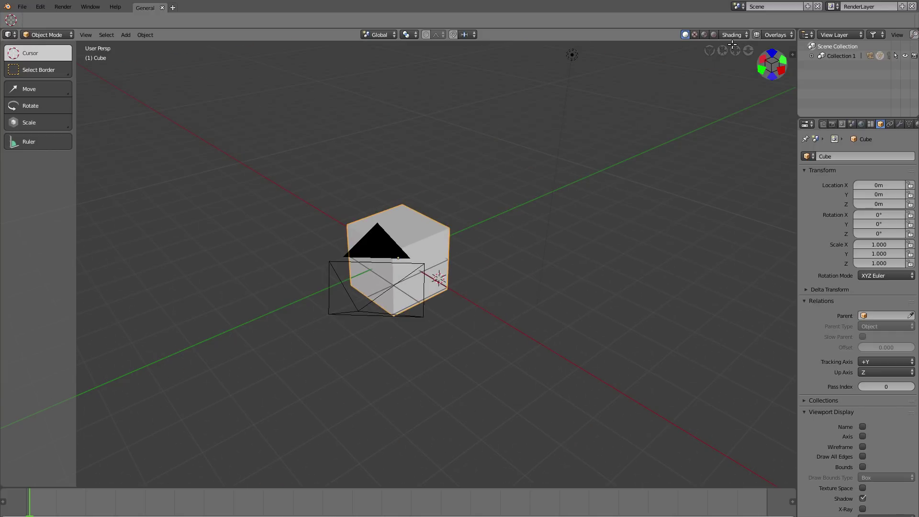
{"action": "left_click_drag", "start_coordinate": [736, 50], "coordinate": [742, 76]}
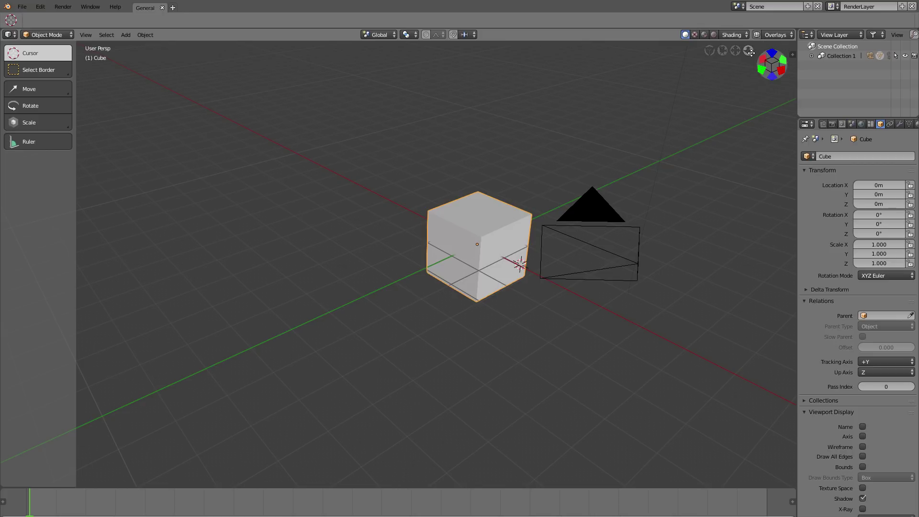
Toggle the camera view on and off and alternate the viewport between orthographic and perspective projection, finishing in perspective
{"action": "left_click", "coordinate": [723, 51]}
{"action": "left_click", "coordinate": [724, 52]}
{"action": "left_click", "coordinate": [709, 50]}
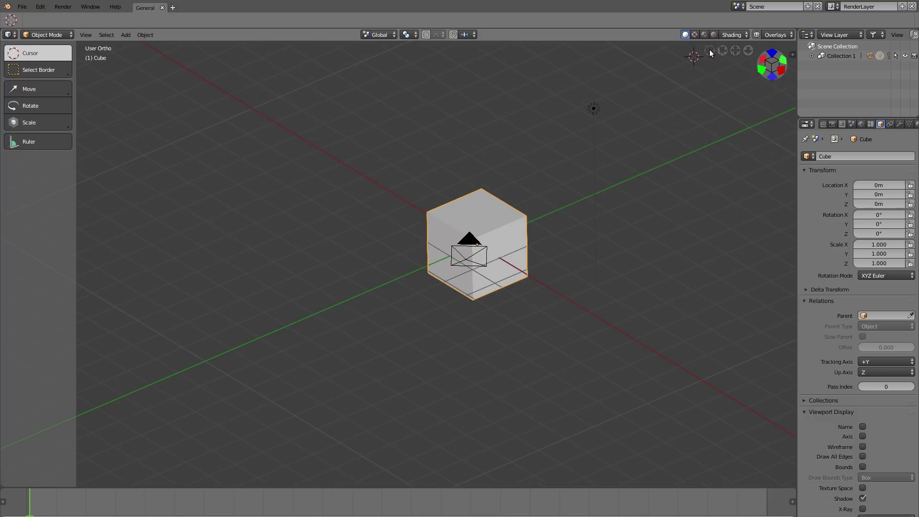
{"action": "left_click", "coordinate": [709, 50]}
{"action": "left_click", "coordinate": [710, 50]}
{"action": "left_click", "coordinate": [710, 50]}
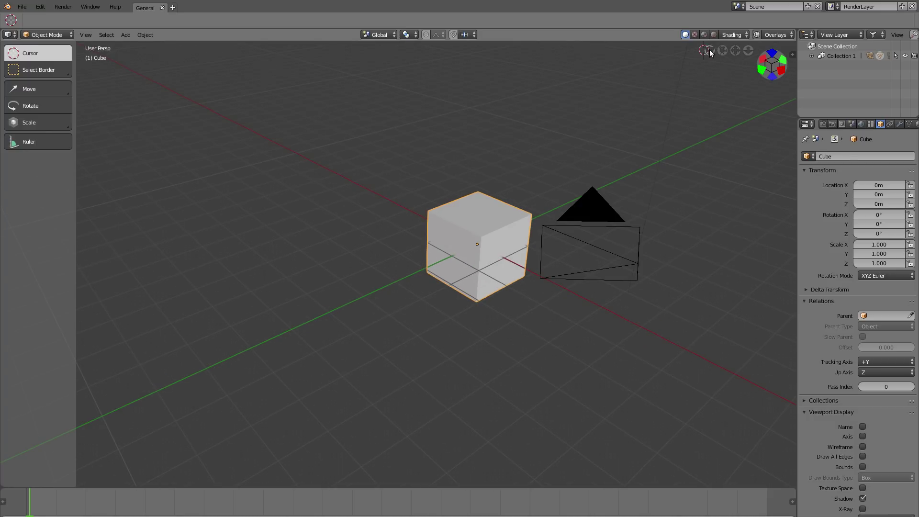
{"action": "mouse_move", "coordinate": [771, 66]}
{"action": "left_mouse_down"}
{"action": "mouse_move", "coordinate": [747, 79]}
{"action": "mouse_move", "coordinate": [777, 71]}
{"action": "left_mouse_up"}
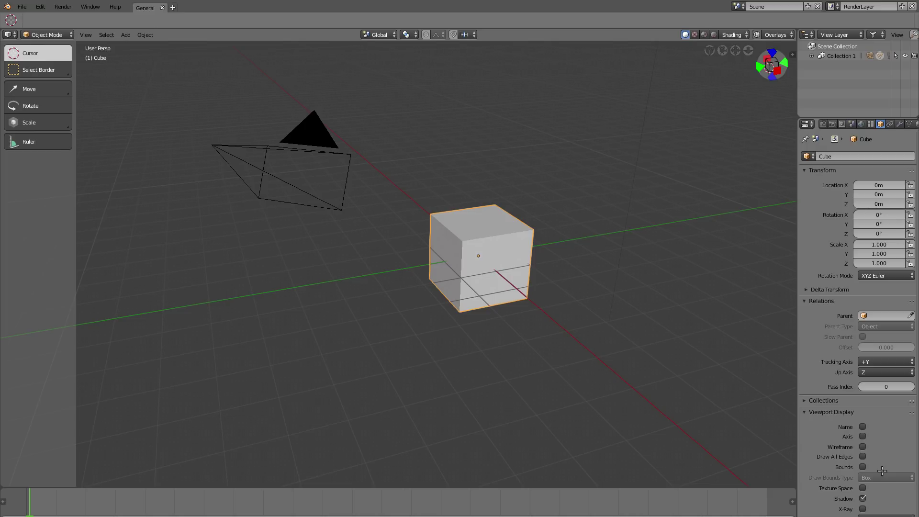
{"action": "scroll", "coordinate": [881, 397], "scroll_direction": "down", "scroll_amount": 3}
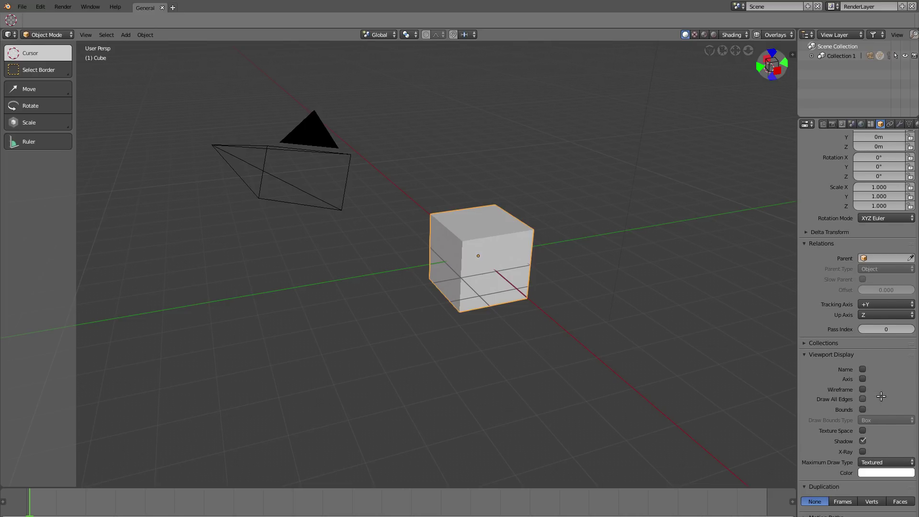
{"action": "scroll", "coordinate": [881, 396], "scroll_direction": "up", "scroll_amount": 3}
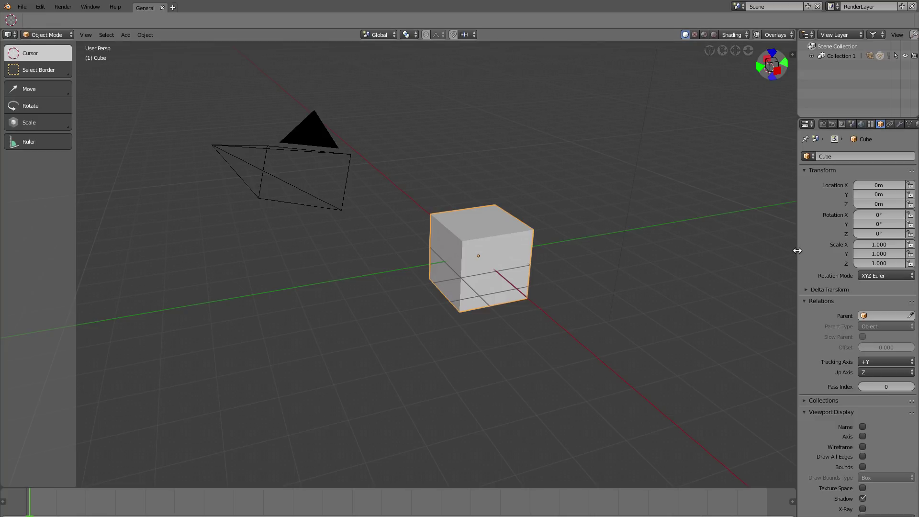
Widen and narrow the Properties editor to reflow its settings, finishing at a width that arranges the Transform fields in two columns
{"action": "left_click_drag", "start_coordinate": [797, 251], "coordinate": [682, 249]}
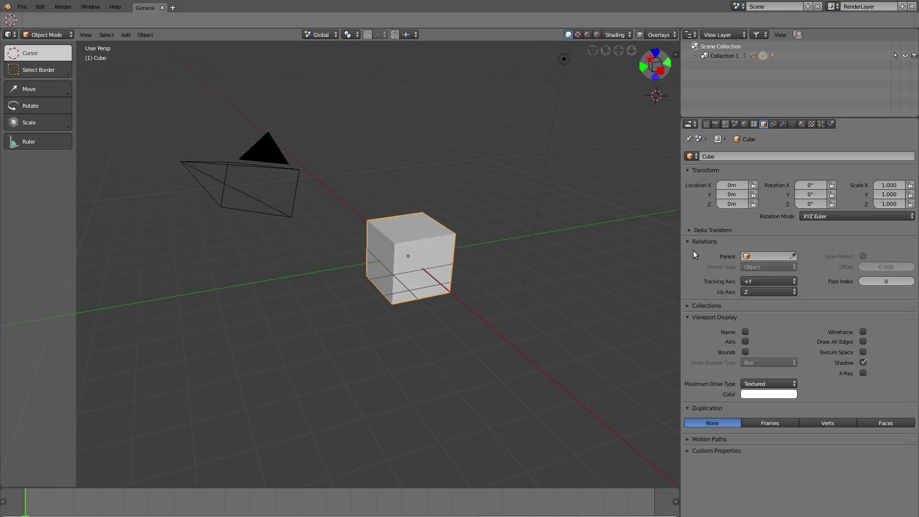
{"action": "left_click_drag", "start_coordinate": [680, 218], "coordinate": [827, 222]}
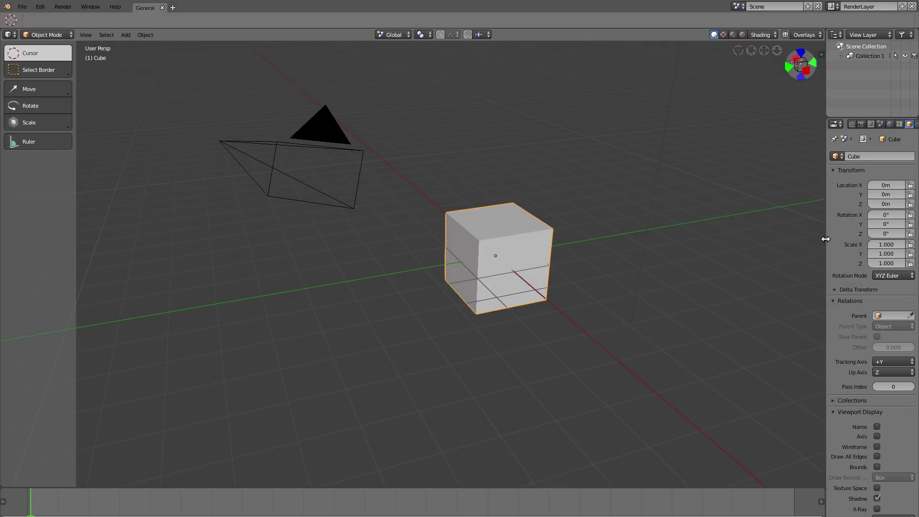
{"action": "left_click_drag", "start_coordinate": [826, 239], "coordinate": [728, 234]}
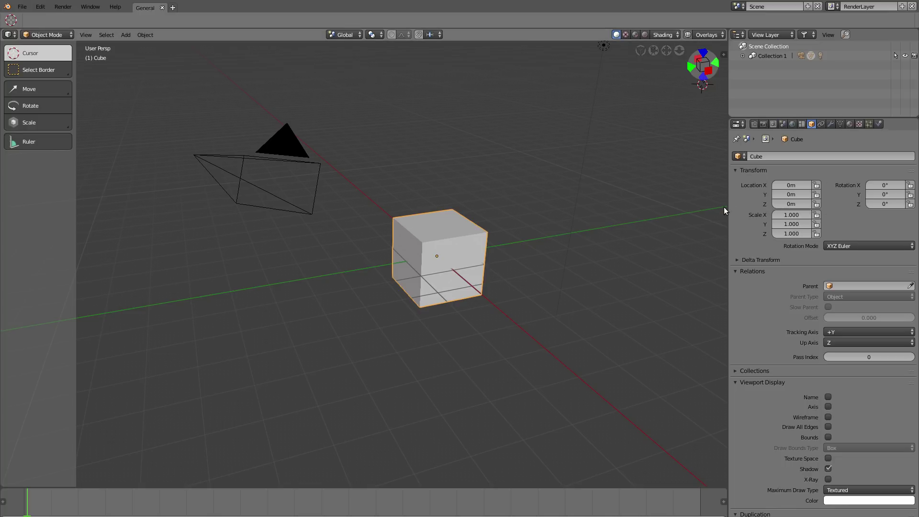
{"action": "left_click_drag", "start_coordinate": [729, 205], "coordinate": [761, 205]}
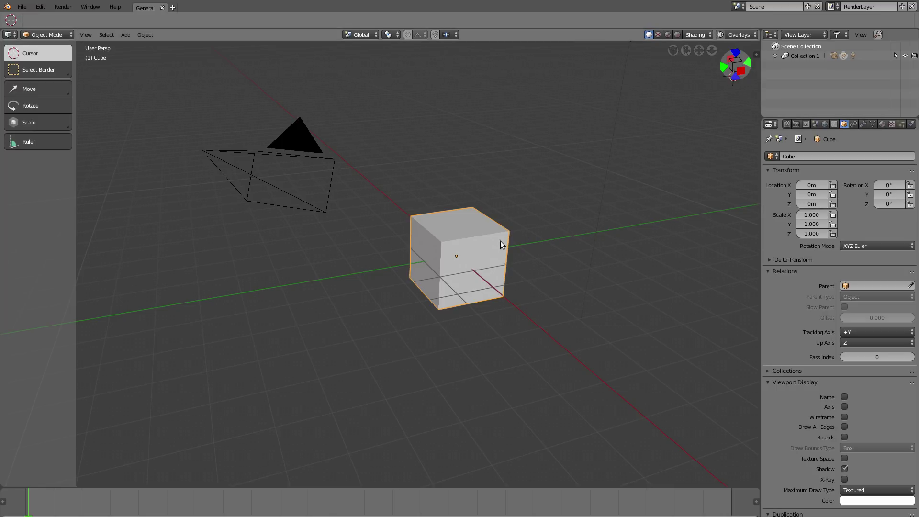
Toggle the cube into Edit Mode and back to Object Mode, and bring up the operator search and dismiss it
{"action": "key", "text": "Tab"}
{"action": "key", "text": "Tab"}
{"action": "key", "text": "space"}
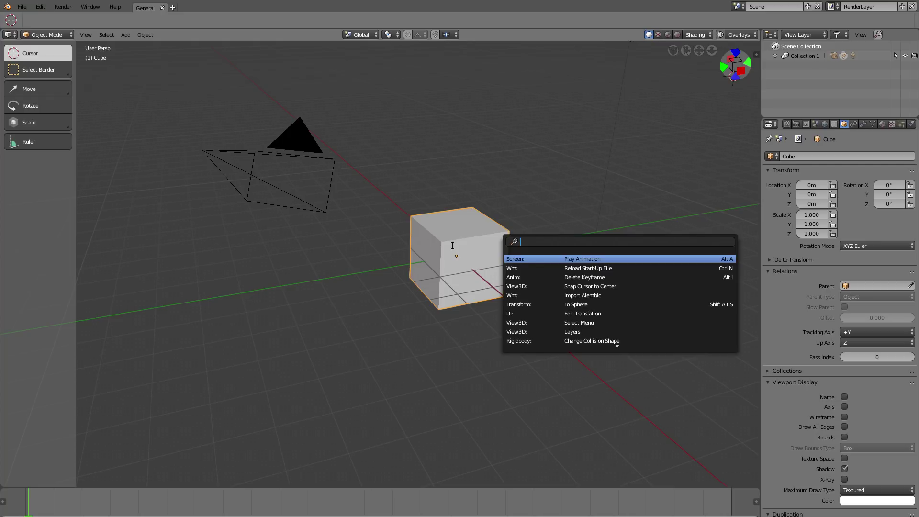
{"action": "key", "text": "Escape"}
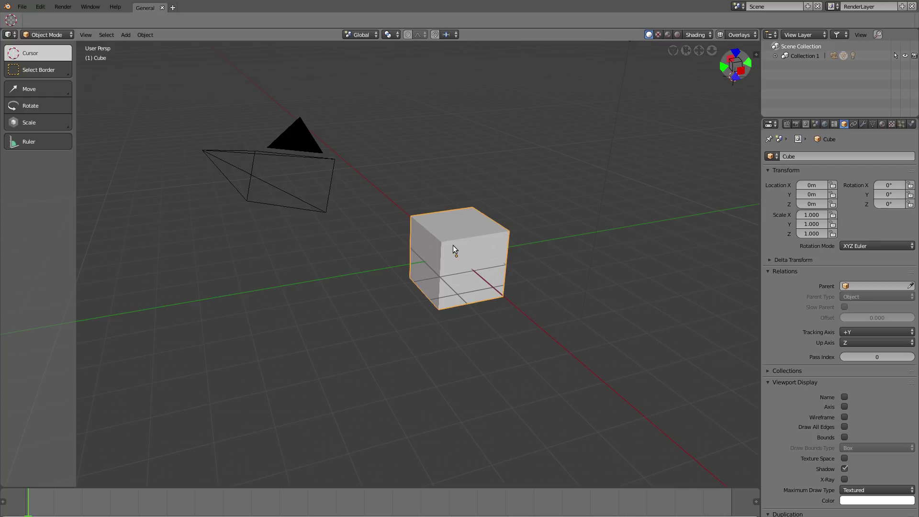